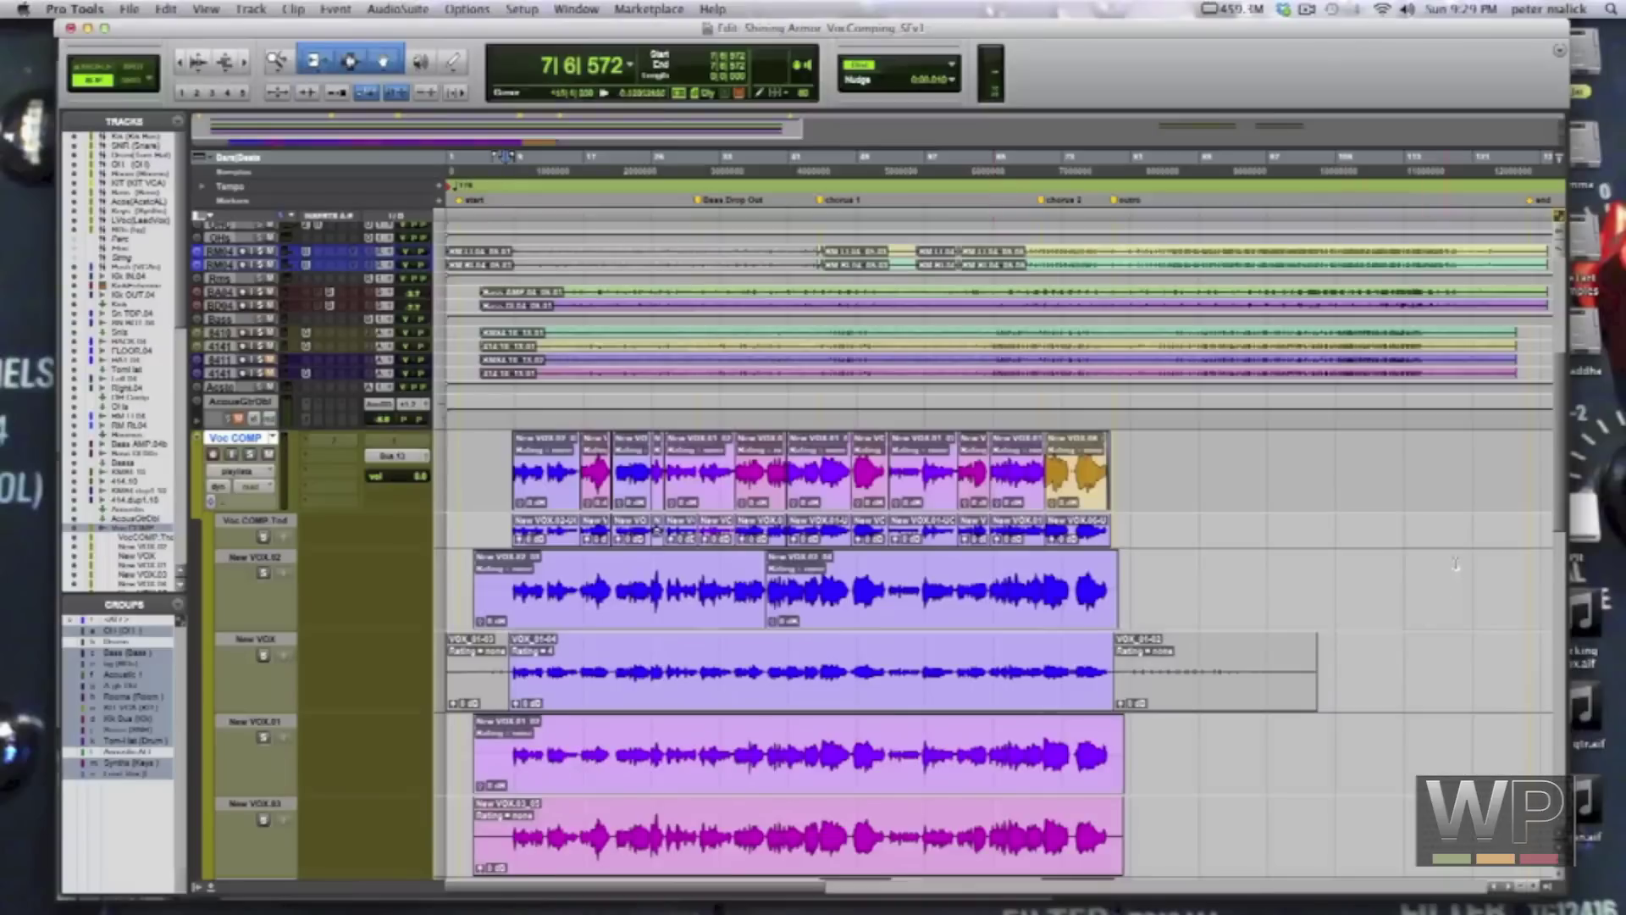
{"action": "scroll", "coordinate": [890, 571], "scroll_direction": "down", "scroll_amount": 3}
{"action": "scroll", "coordinate": [889, 571], "scroll_direction": "down", "scroll_amount": 3}
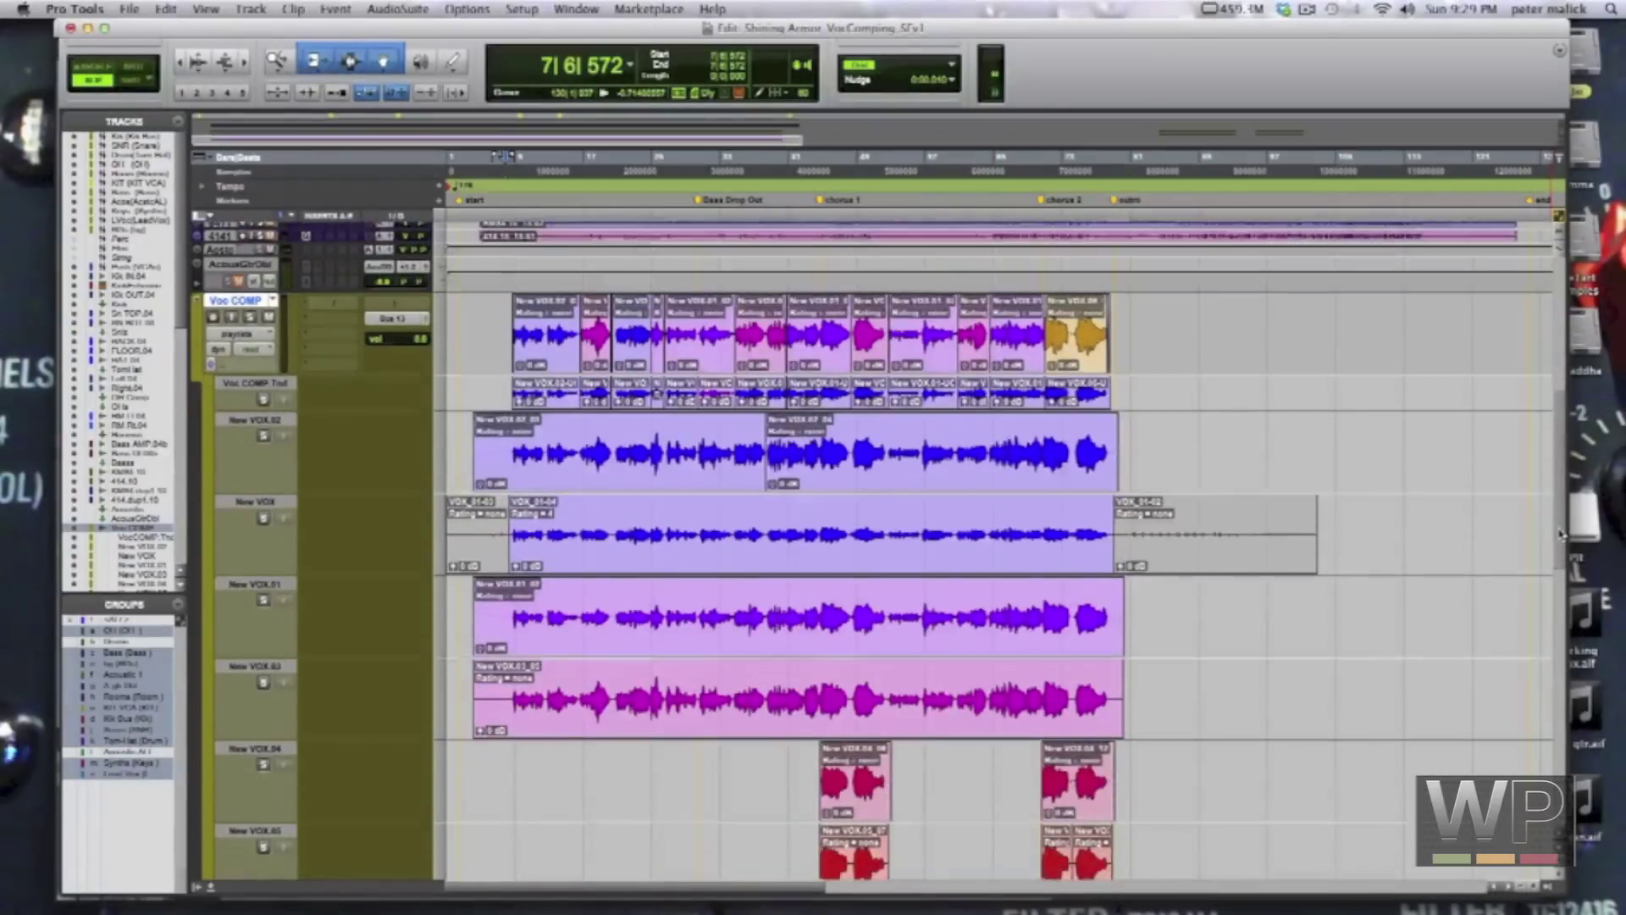
{"action": "scroll", "coordinate": [889, 571], "scroll_direction": "down", "scroll_amount": 2}
{"action": "scroll", "coordinate": [890, 573], "scroll_direction": "down", "scroll_amount": 2}
{"action": "scroll", "coordinate": [889, 571], "scroll_direction": "down", "scroll_amount": 1}
{"action": "scroll", "coordinate": [890, 572], "scroll_direction": "up", "scroll_amount": 4}
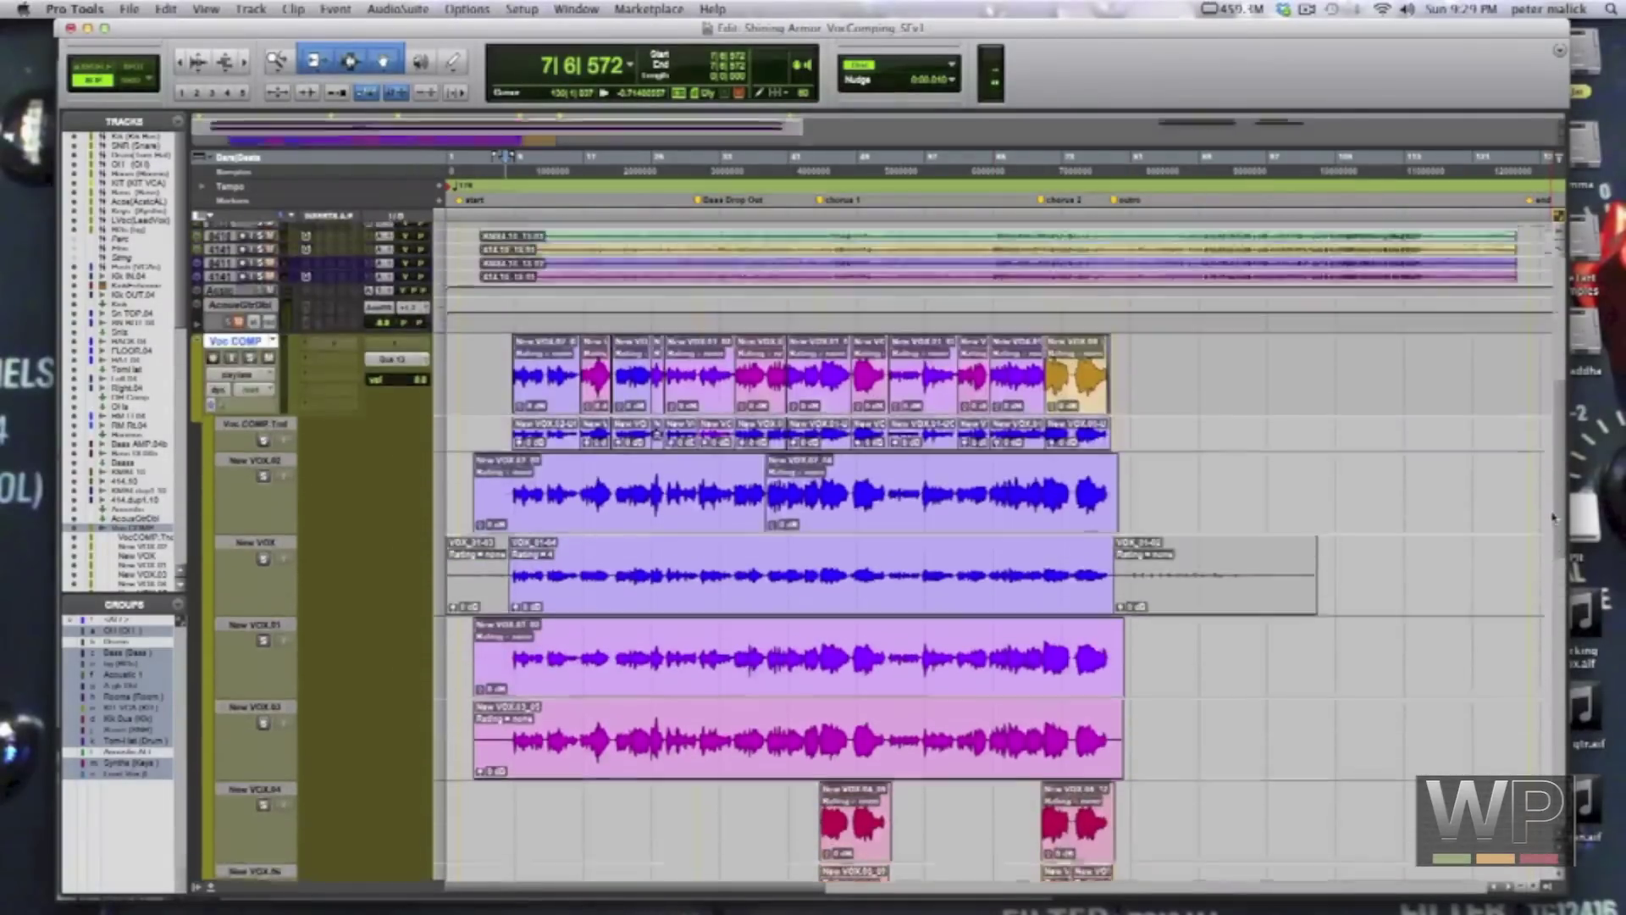
{"action": "scroll", "coordinate": [889, 571], "scroll_direction": "up", "scroll_amount": 2}
{"action": "scroll", "coordinate": [889, 572], "scroll_direction": "up", "scroll_amount": 2}
{"action": "scroll", "coordinate": [980, 525], "scroll_direction": "down", "scroll_amount": 3}
{"action": "scroll", "coordinate": [980, 524], "scroll_direction": "down", "scroll_amount": 1}
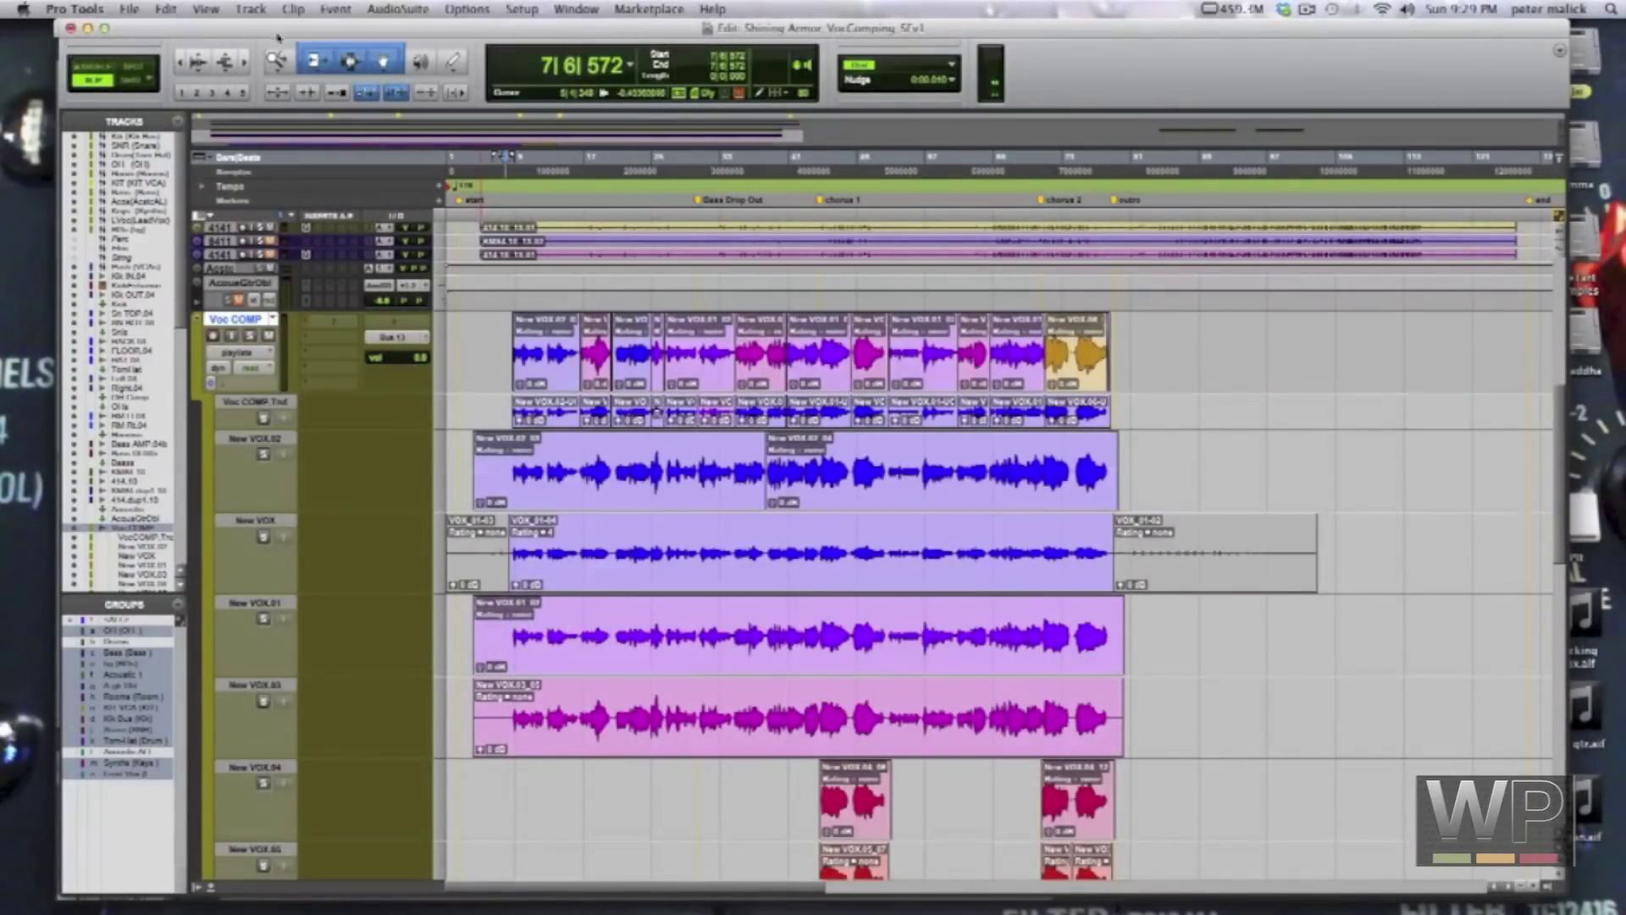
Step: Check that clip Rating display is on under View > Clip, then select the New VOX.01_02 take
{"action": "left_click", "coordinate": [207, 9]}
{"action": "mouse_move", "coordinate": [218, 120]}
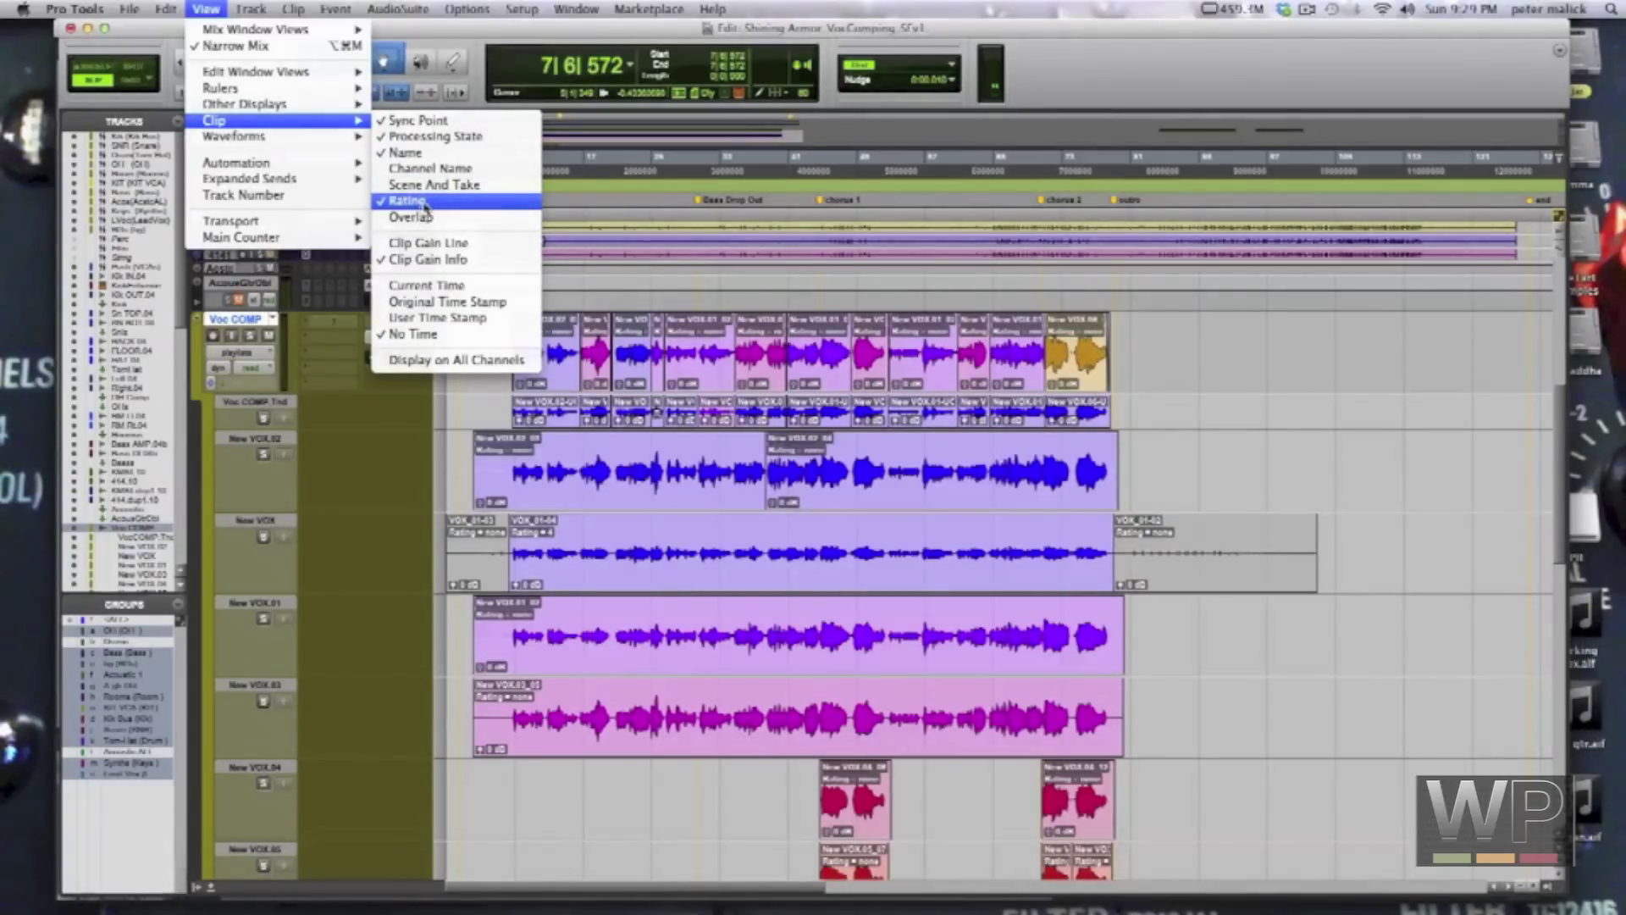
{"action": "key", "text": "Escape"}
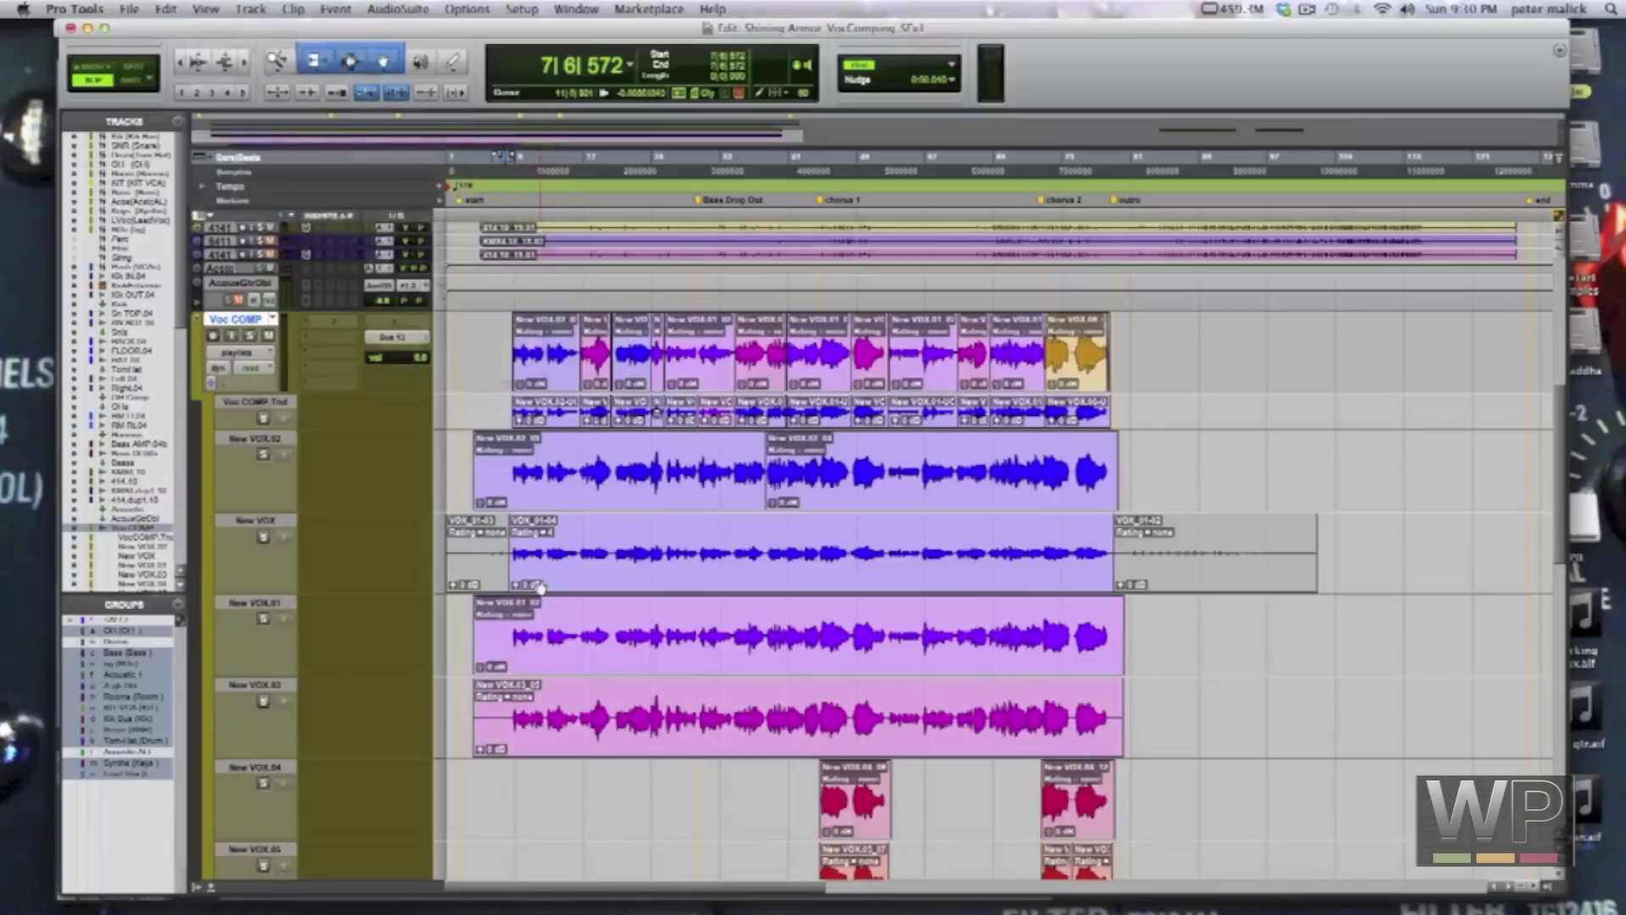
{"action": "left_click", "coordinate": [602, 661]}
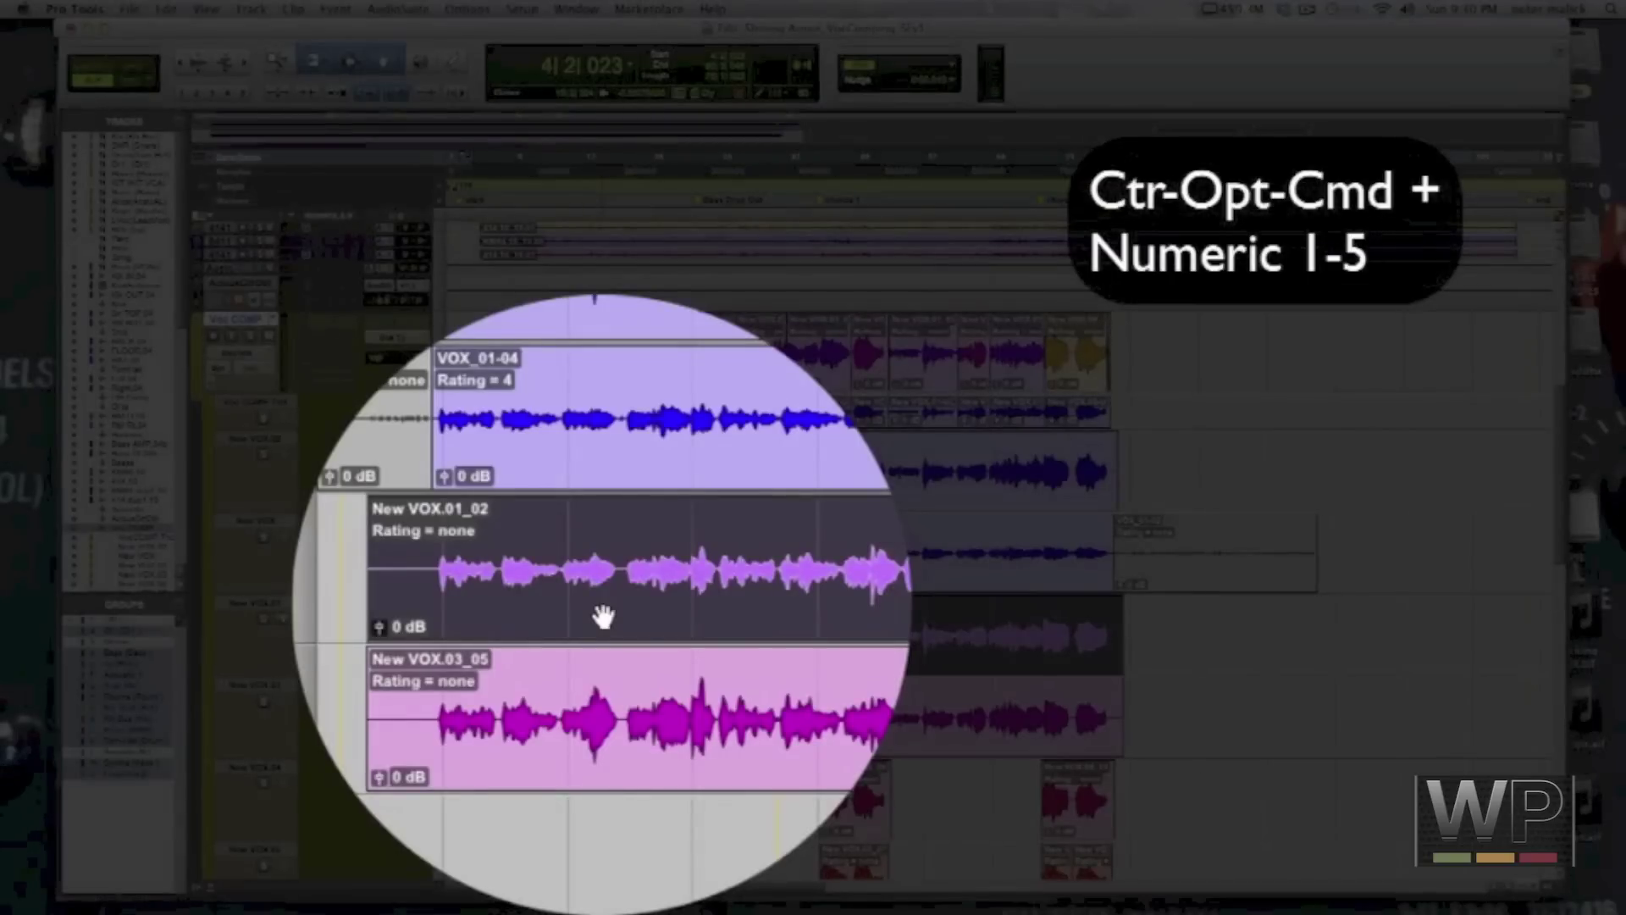
Step: Give the selected New VOX.01_02 take a rating of 5 (Ctrl+Opt+Cmd+5), then deselect it
{"action": "key", "text": "ctrl+alt+super+5"}
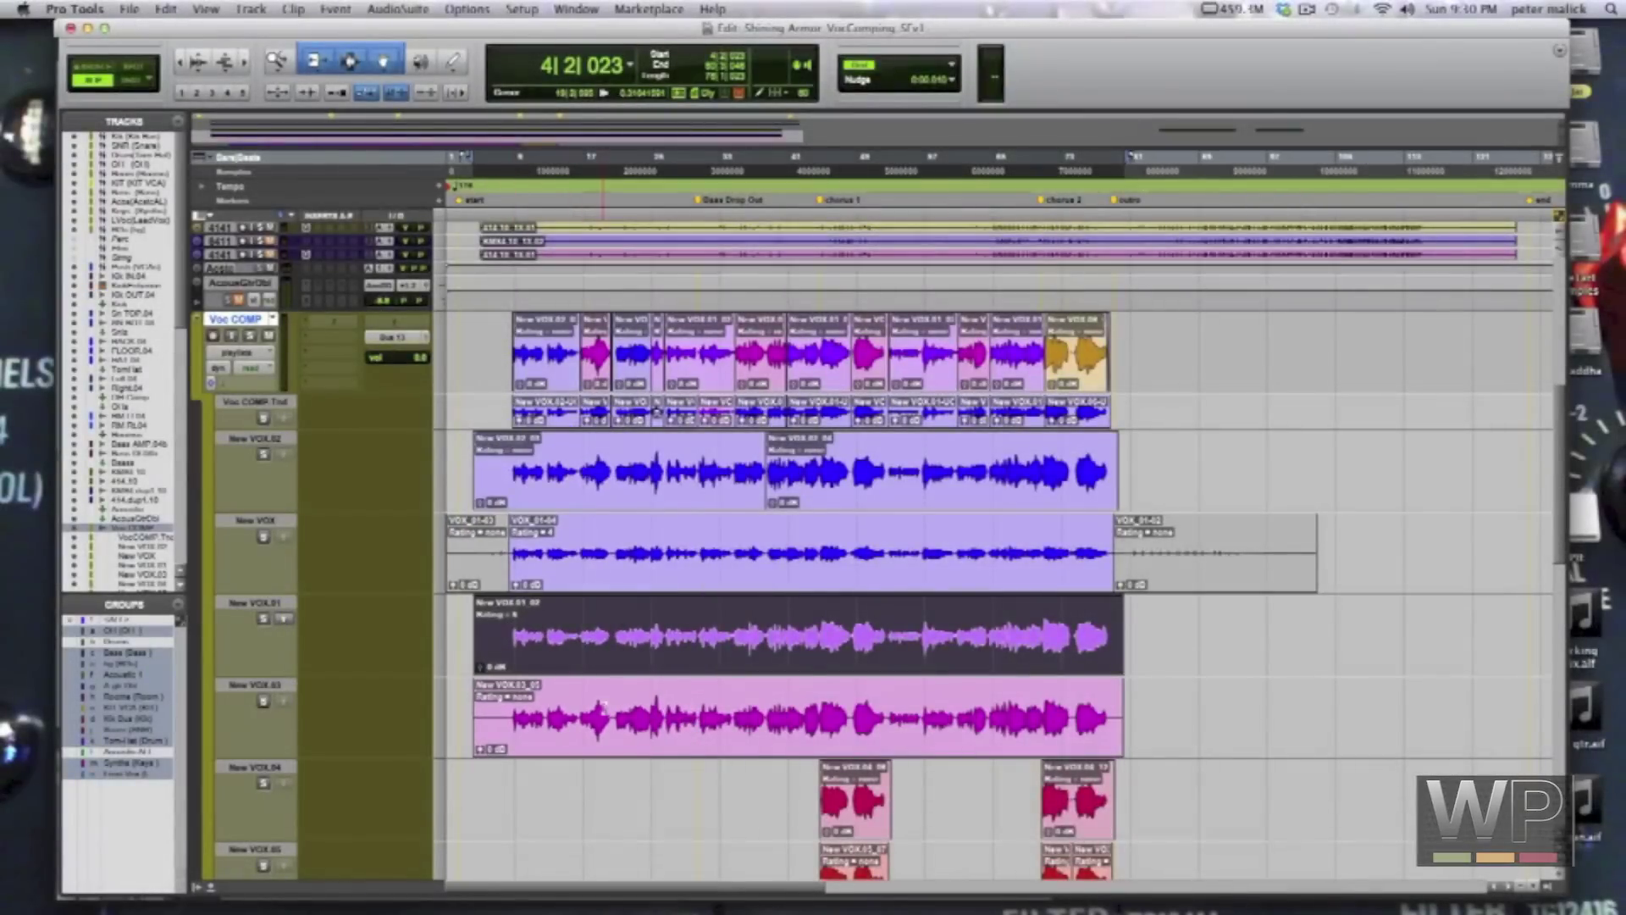
{"action": "left_click", "coordinate": [816, 584]}
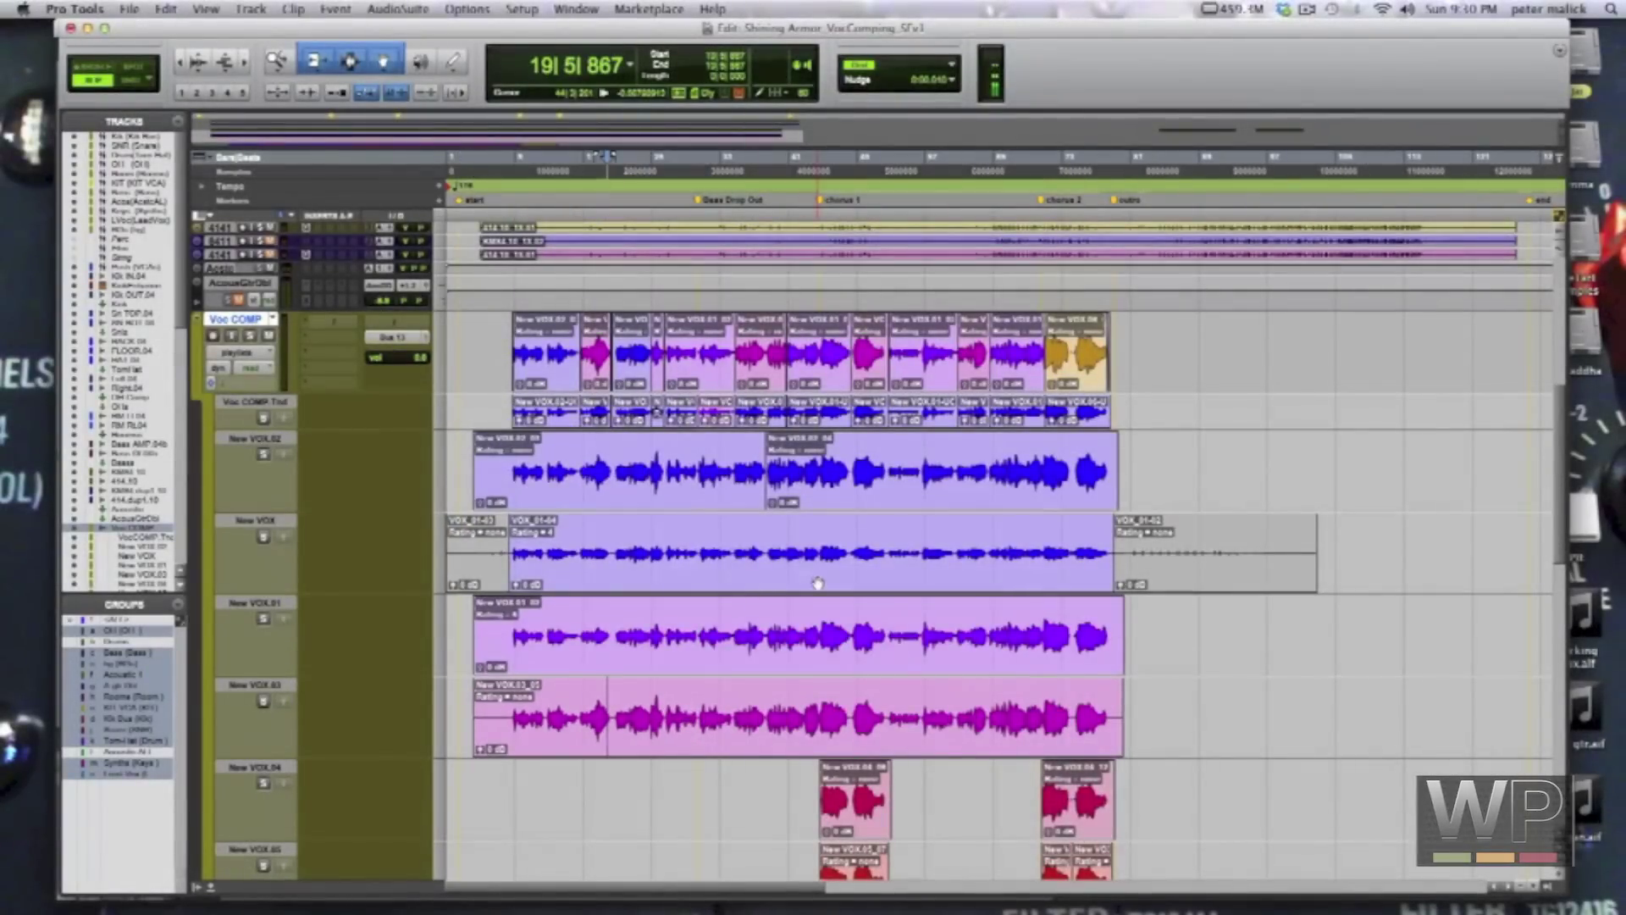